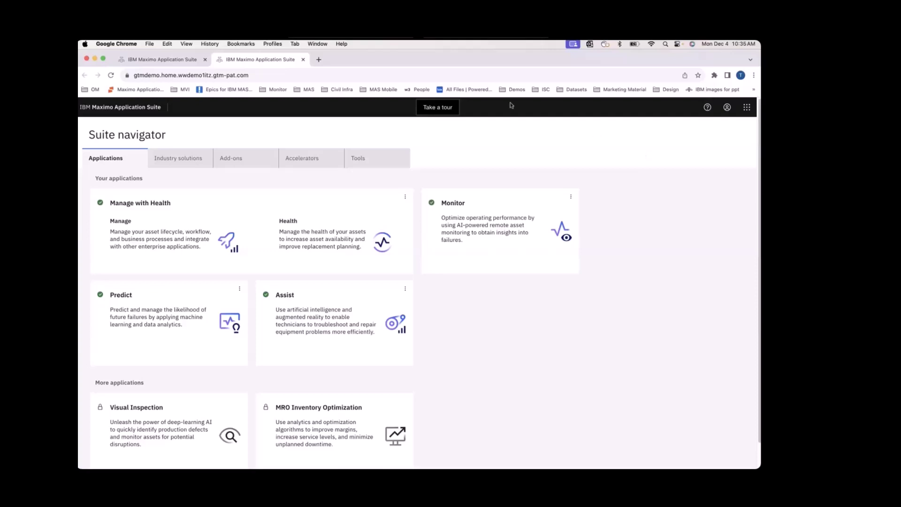
Launch Visual Inspection from the suite where it is active, reaching its welcome page
left_click(190, 62)
mouse_move(231, 197)
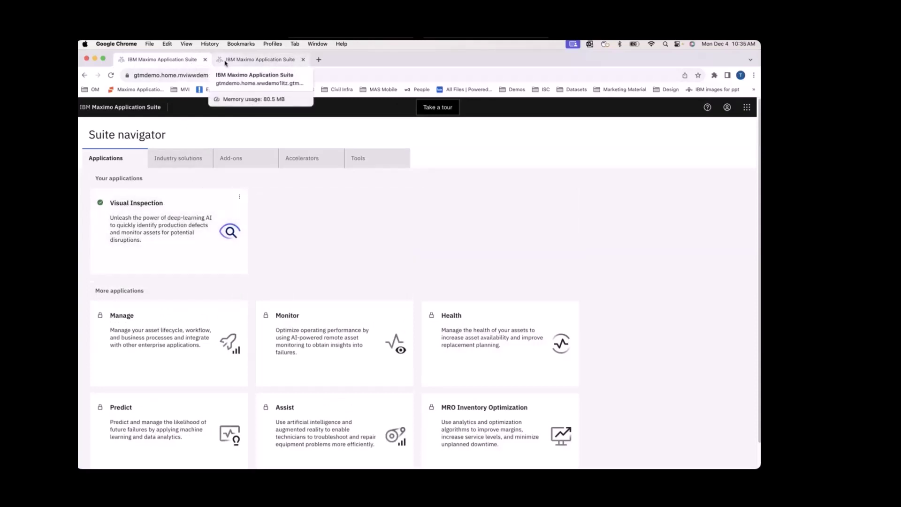
left_click(225, 63)
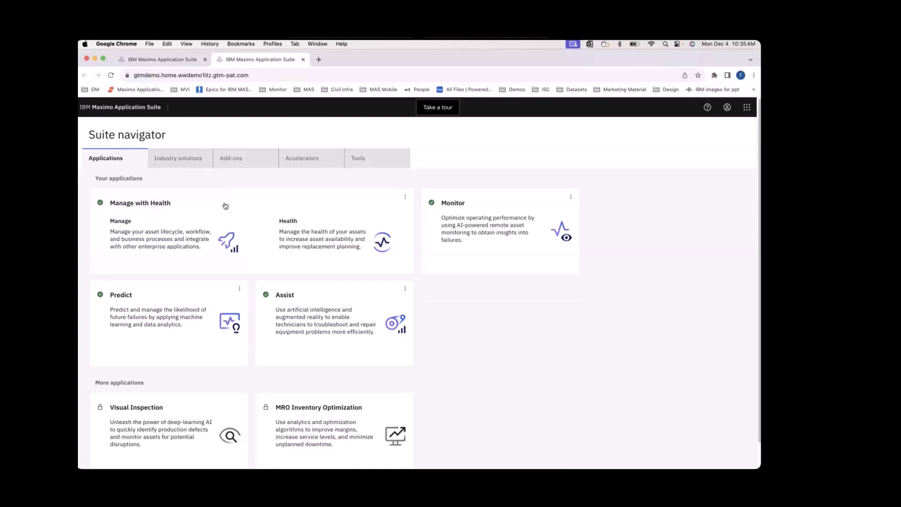
left_click(176, 65)
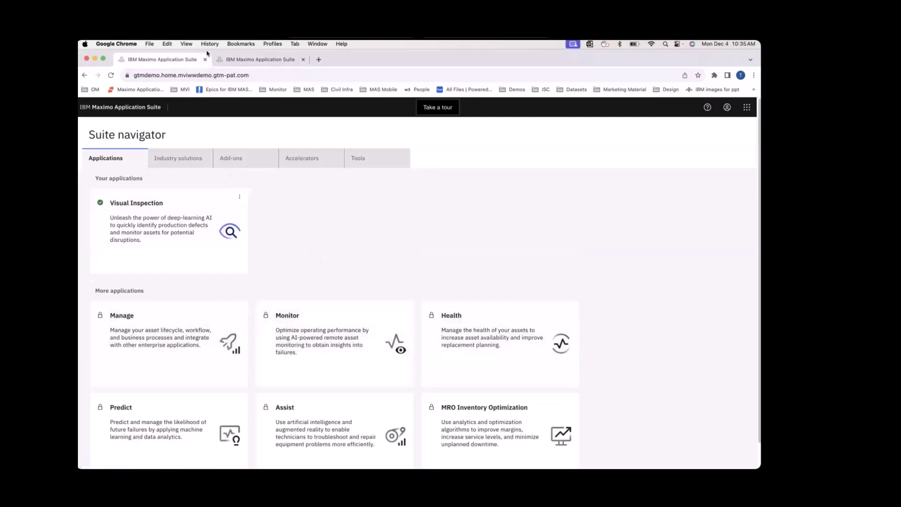
left_click(227, 60)
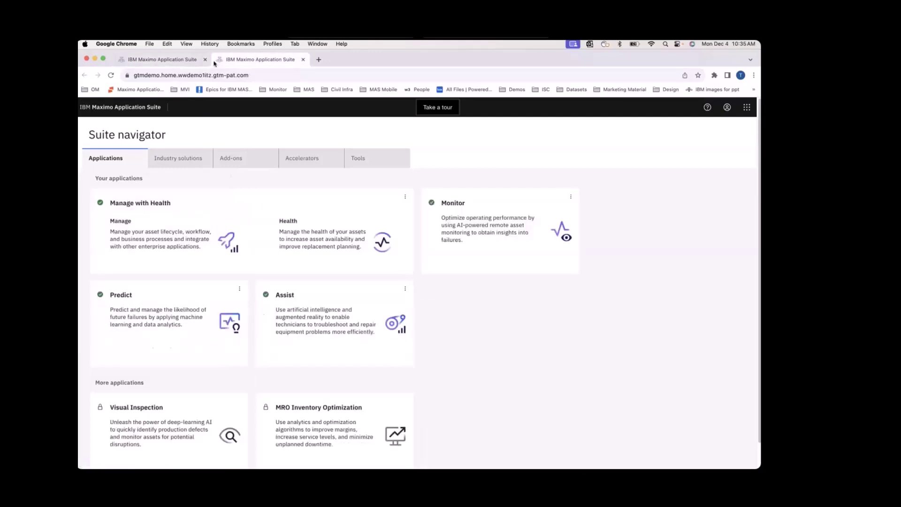
left_click(178, 64)
left_click(140, 230)
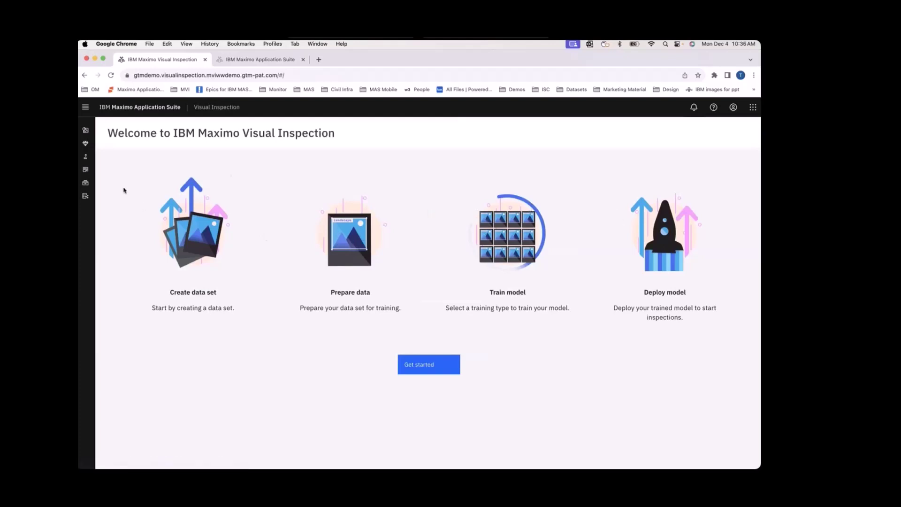
Open the Corrosion data set, select all 40 images and start labelling objects
left_click(101, 130)
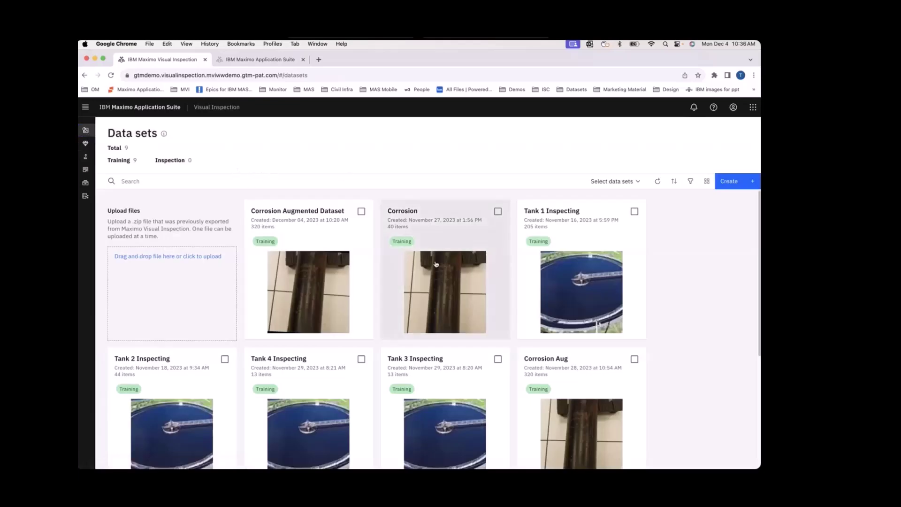
left_click(445, 247)
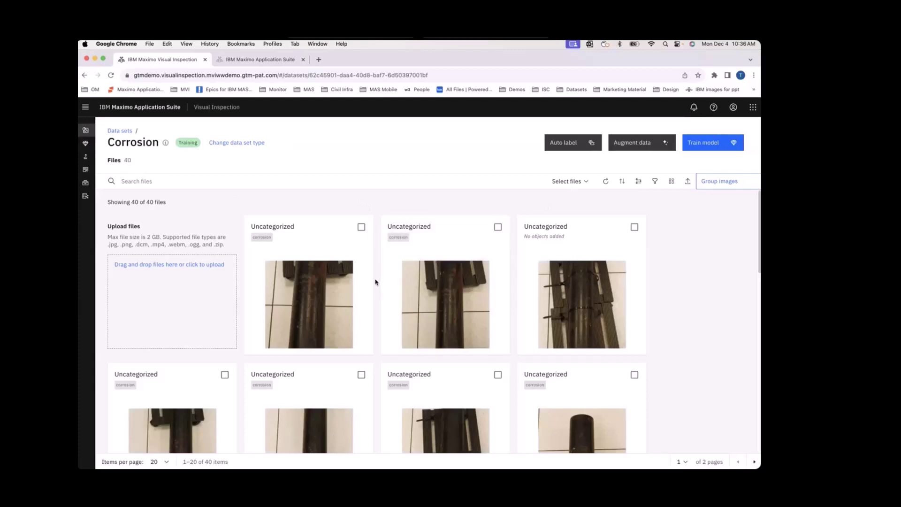
left_click(567, 181)
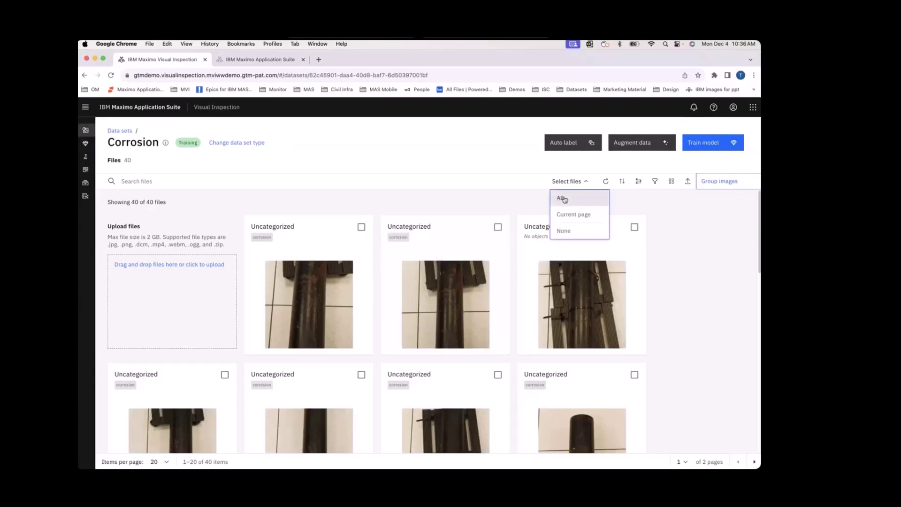
left_click(561, 194)
left_click(620, 181)
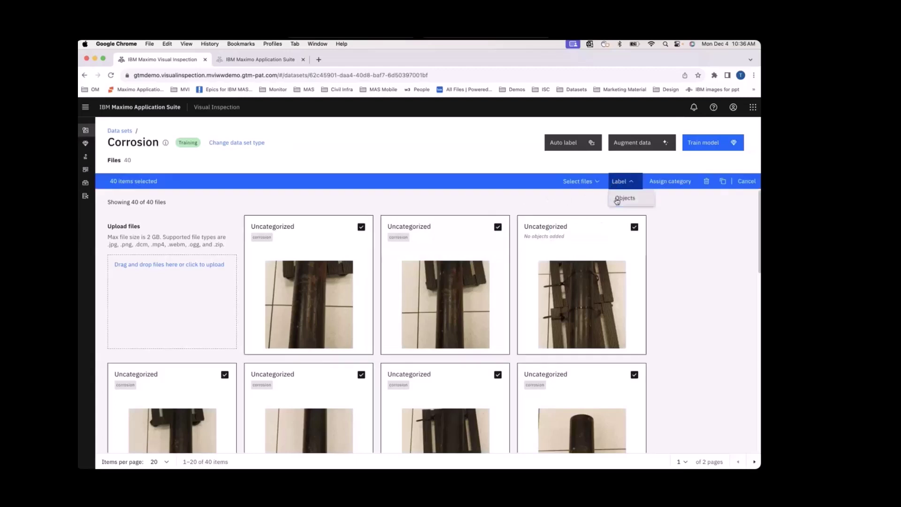
left_click(616, 198)
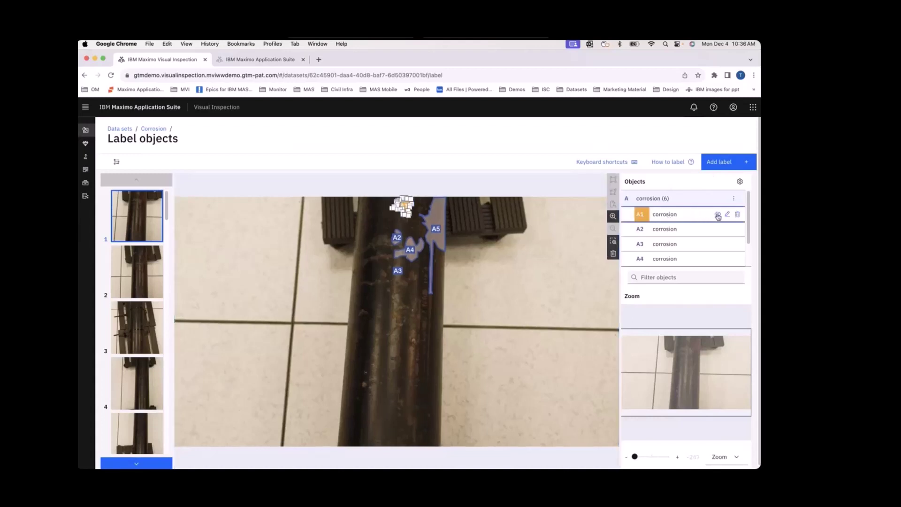
Hide the A1 and A2 corrosion outlines with their eye icons, leaving A3–A6 visible
left_click(717, 215)
left_click(718, 216)
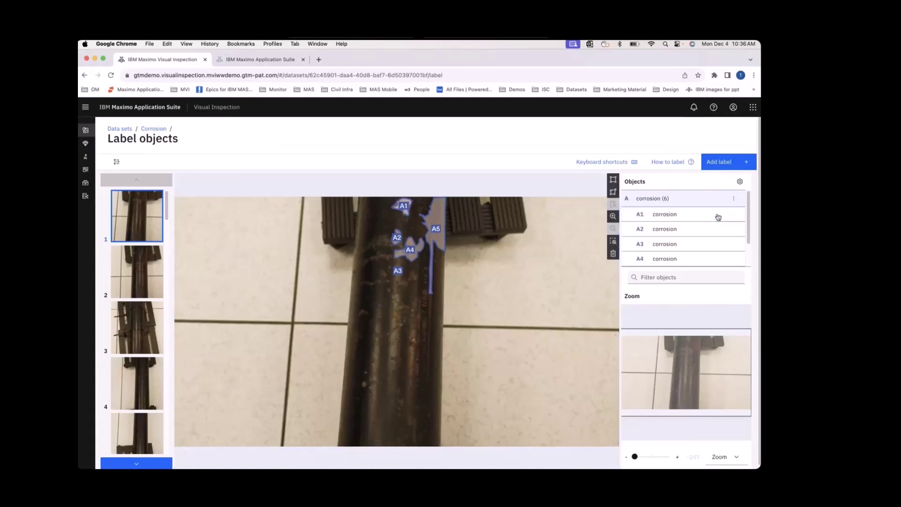
left_click(717, 215)
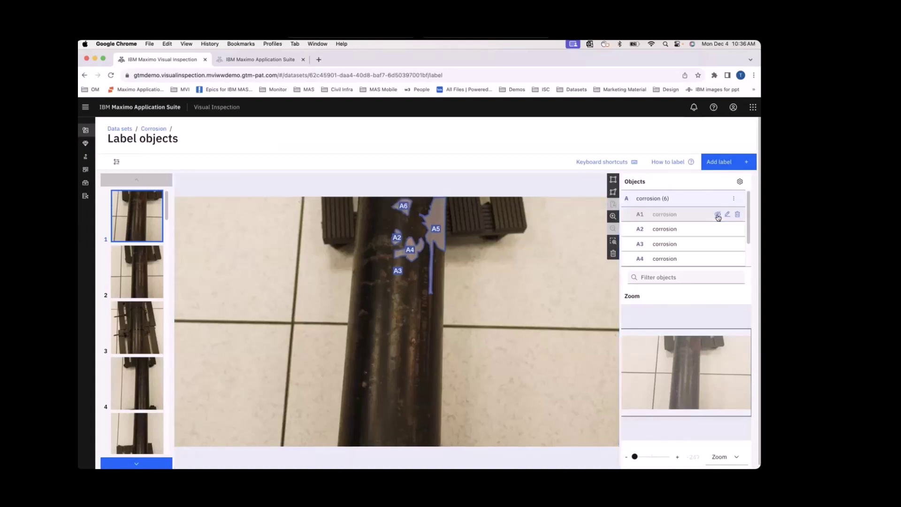
left_click(718, 215)
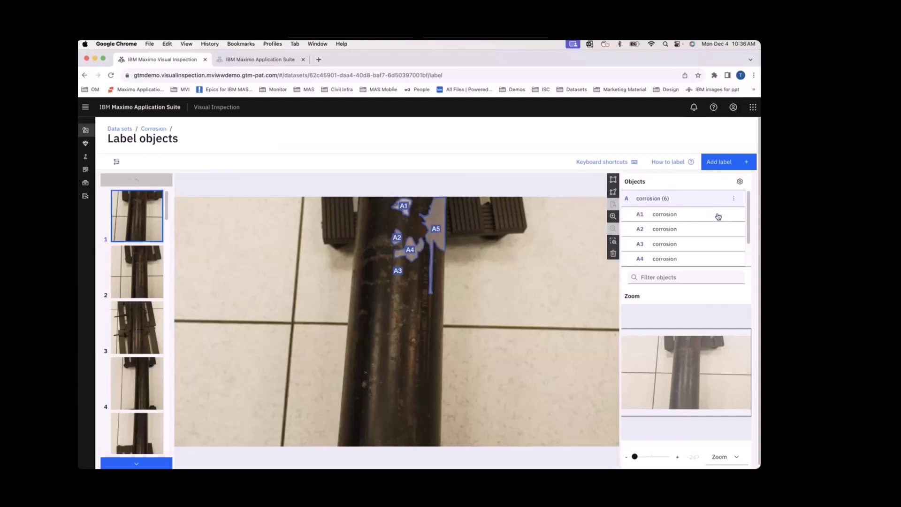
left_click(717, 215)
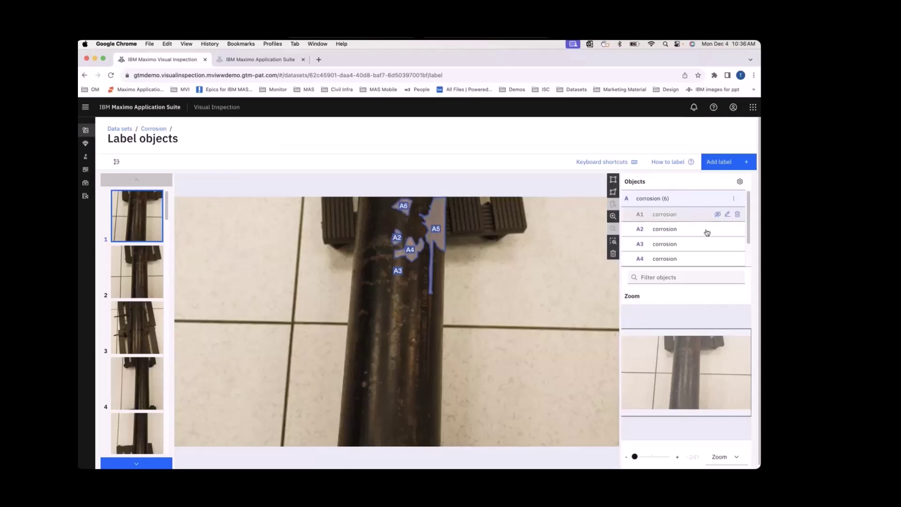
left_click(718, 229)
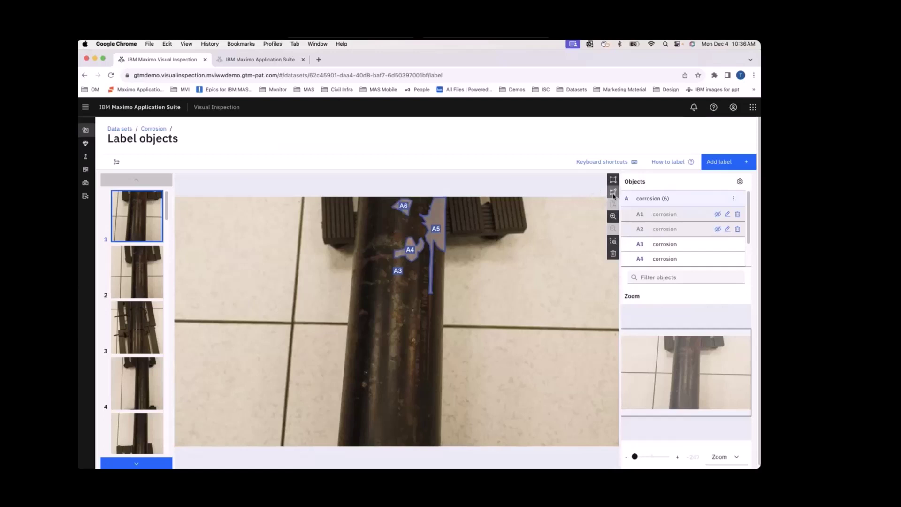
Zoom into the upper pipe and trace a polygon around the rust patch, creating corrosion object A7
left_click(642, 458)
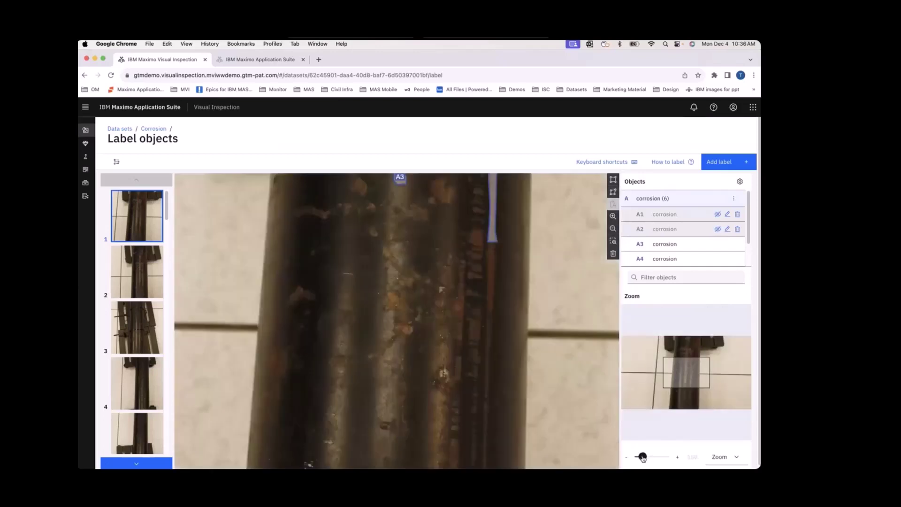
left_click_drag(458, 265, 472, 435)
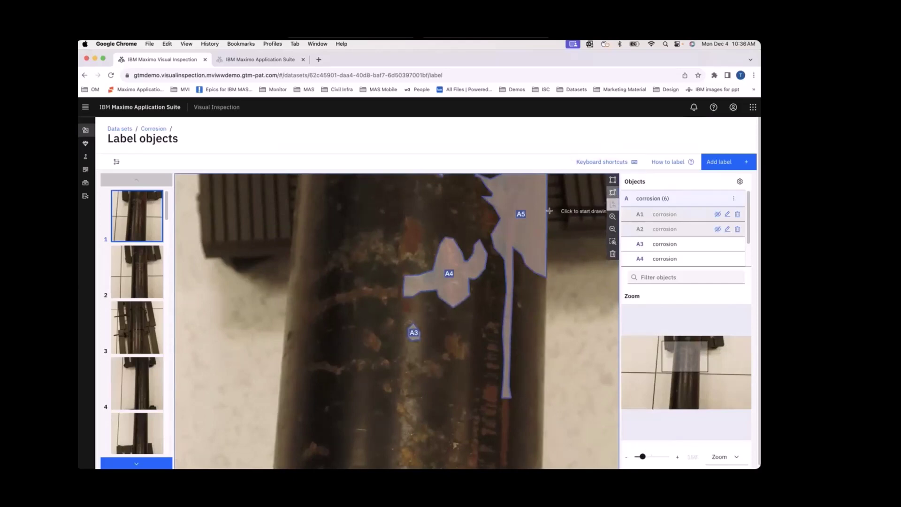
left_click(613, 194)
left_click(397, 257)
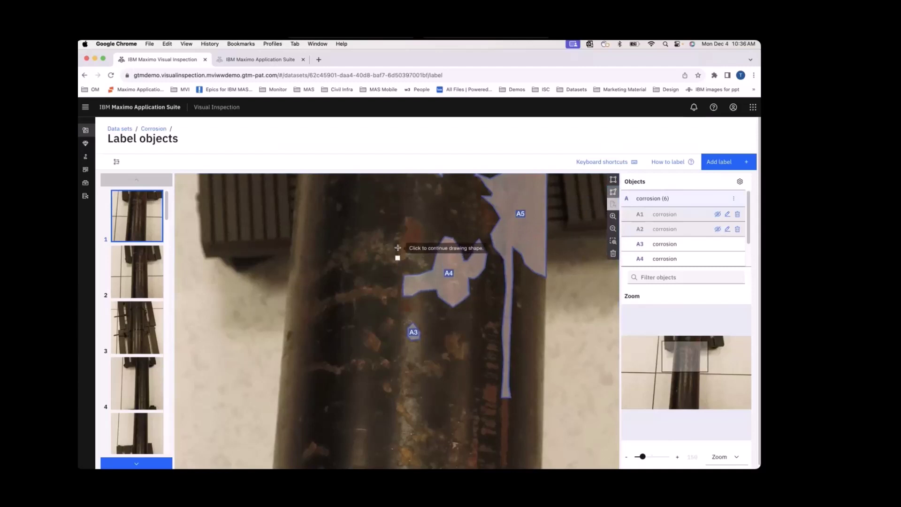
left_click(396, 247)
left_click(400, 236)
left_click(405, 230)
left_click(406, 224)
left_click(405, 218)
left_click(408, 215)
left_click(415, 216)
left_click(419, 222)
left_click(422, 232)
left_click(419, 247)
left_click(413, 256)
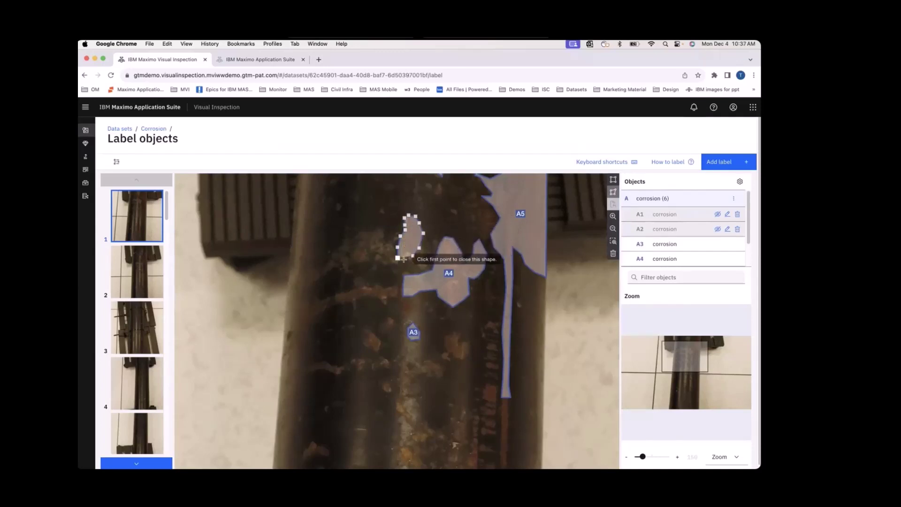
left_click(397, 258)
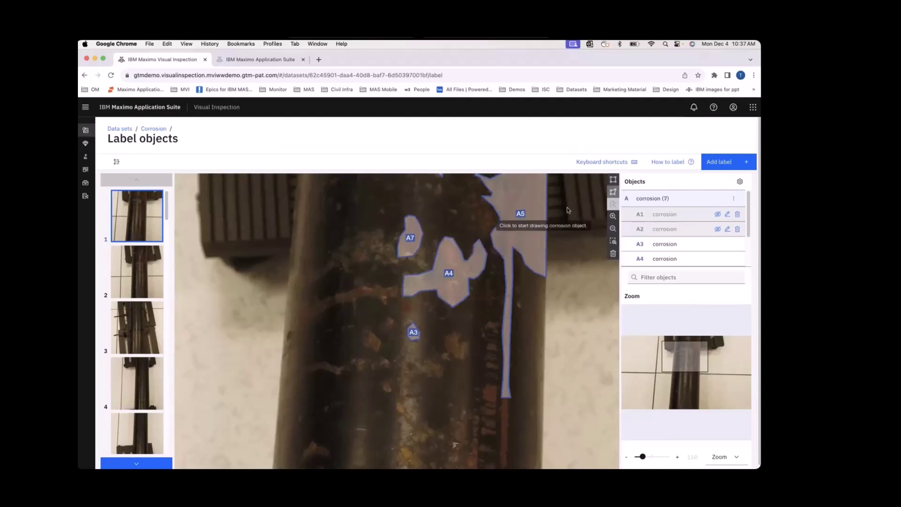
Draw a box A8 over the A7 patch, then select and delete A8
left_click(614, 181)
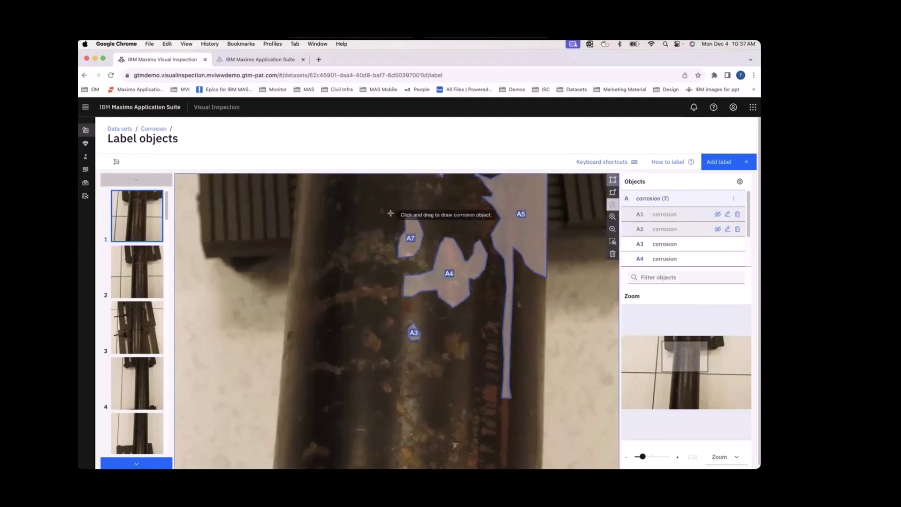
left_click_drag(391, 211, 427, 259)
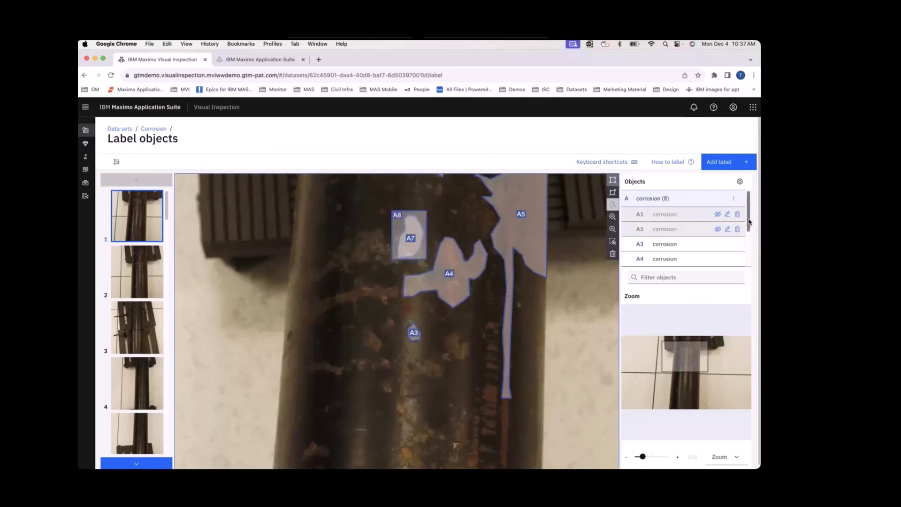
left_click_drag(749, 222, 749, 256)
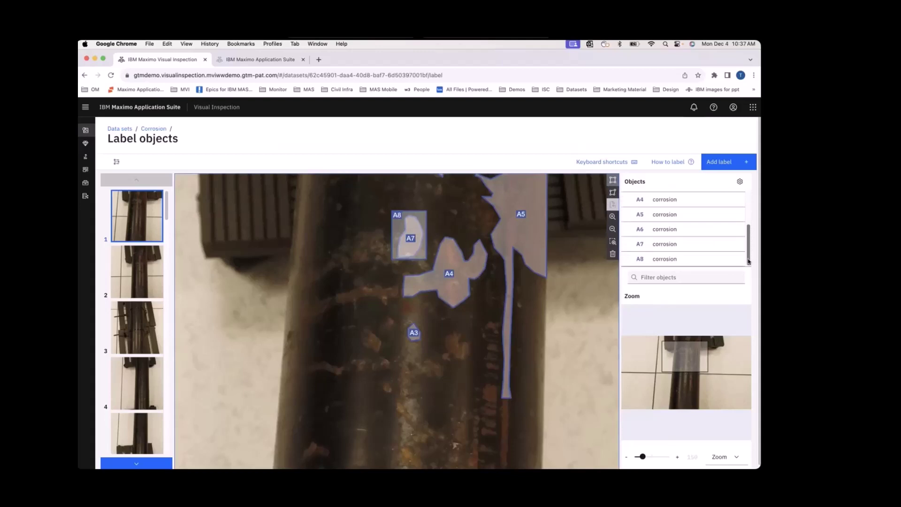
left_click(711, 263)
left_click(738, 260)
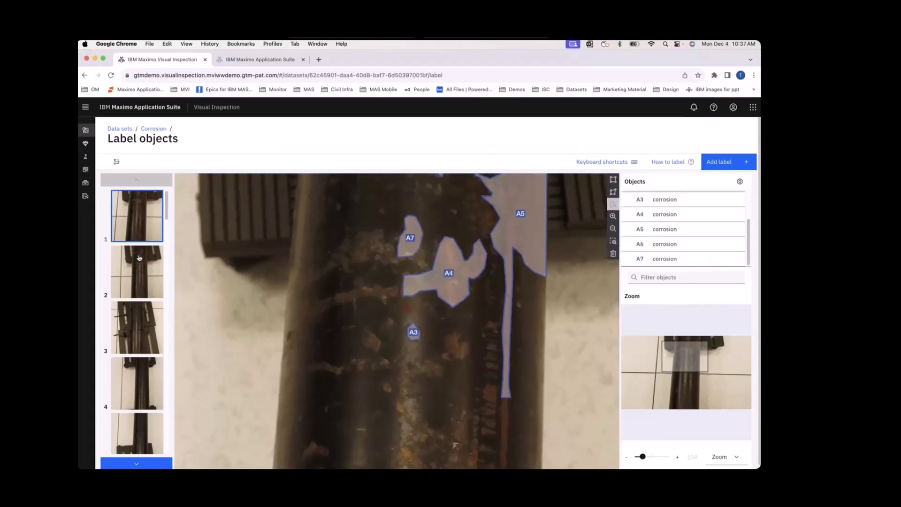
Check labels on images 2 and 31, toggling A2's outline, then review images 32 and 33
left_click(149, 274)
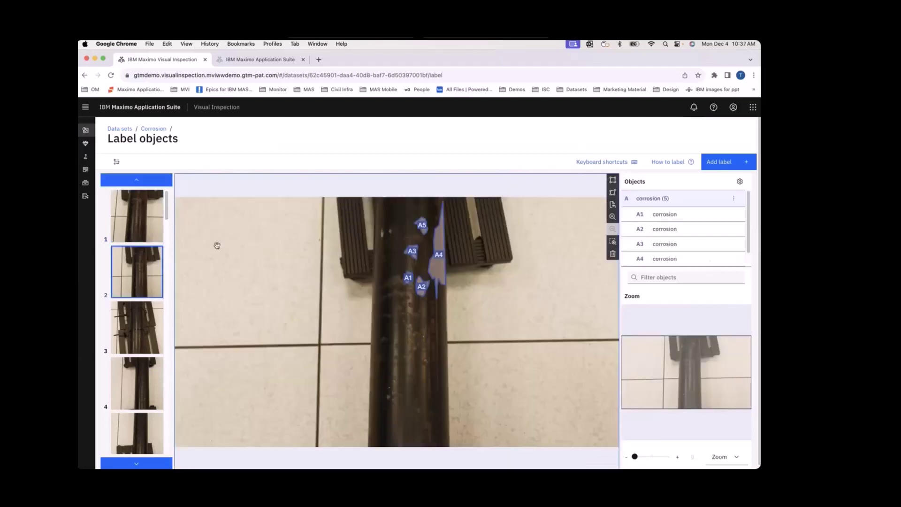
left_click_drag(167, 212, 159, 399)
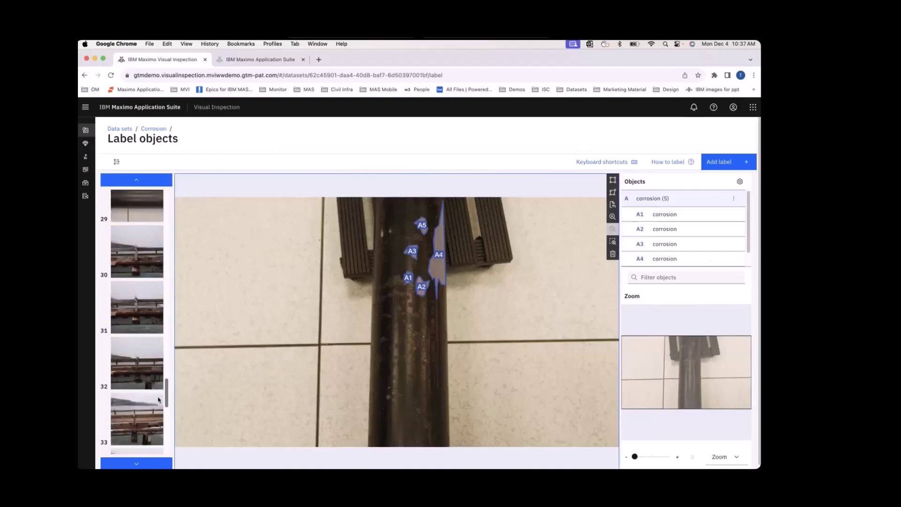
left_click(146, 325)
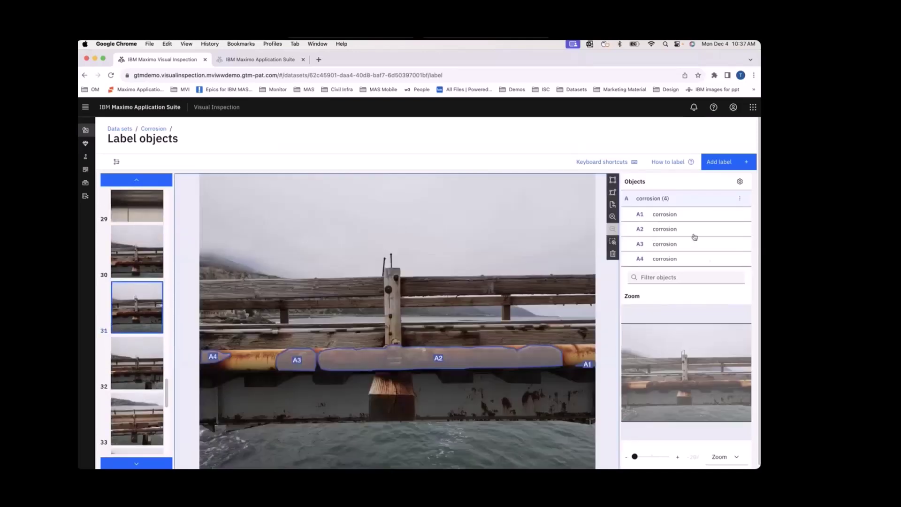
left_click(683, 217)
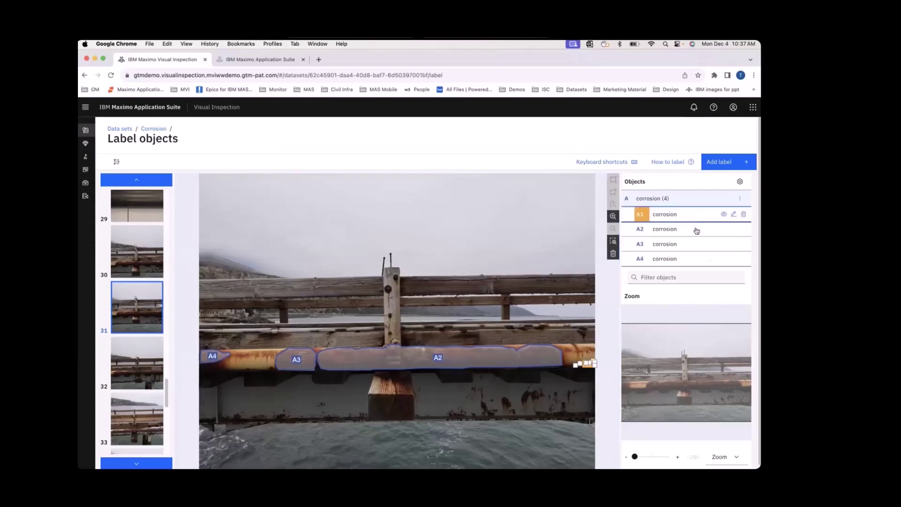
left_click(694, 229)
left_click(724, 230)
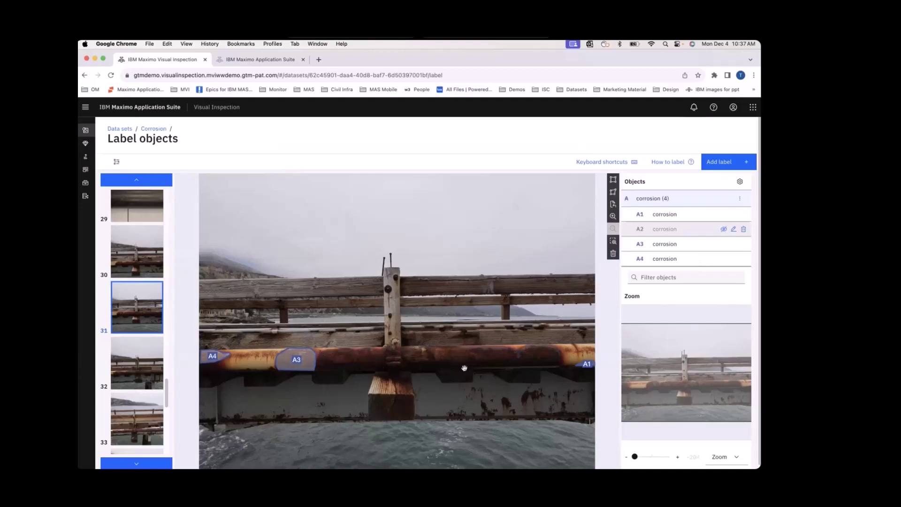
left_click(722, 231)
left_click(131, 374)
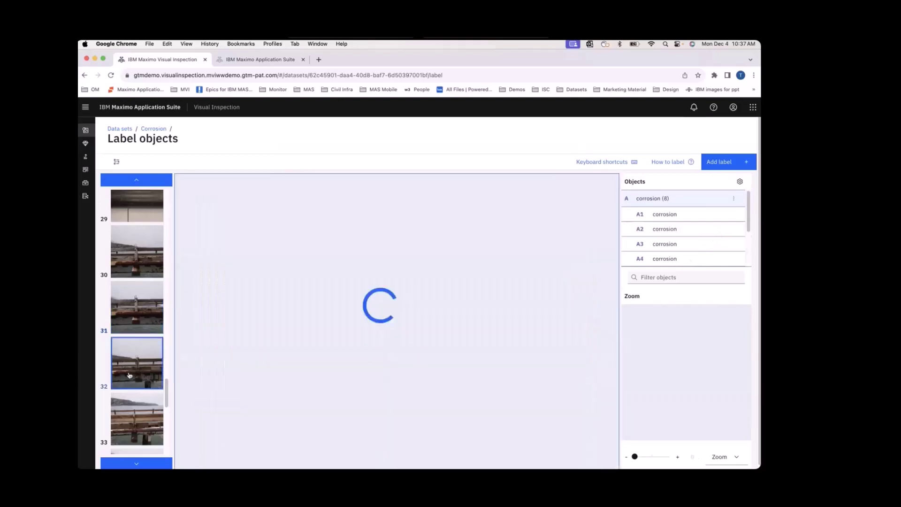
left_click(137, 419)
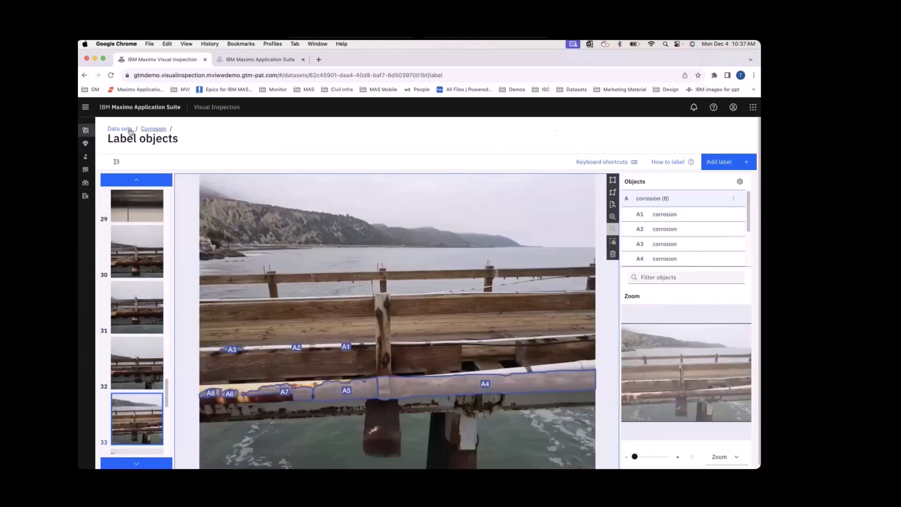
Set up Corrosion augmentation with Rotate, Horizontal flip and Vertical flip (320 images), then return to Data sets
left_click(153, 129)
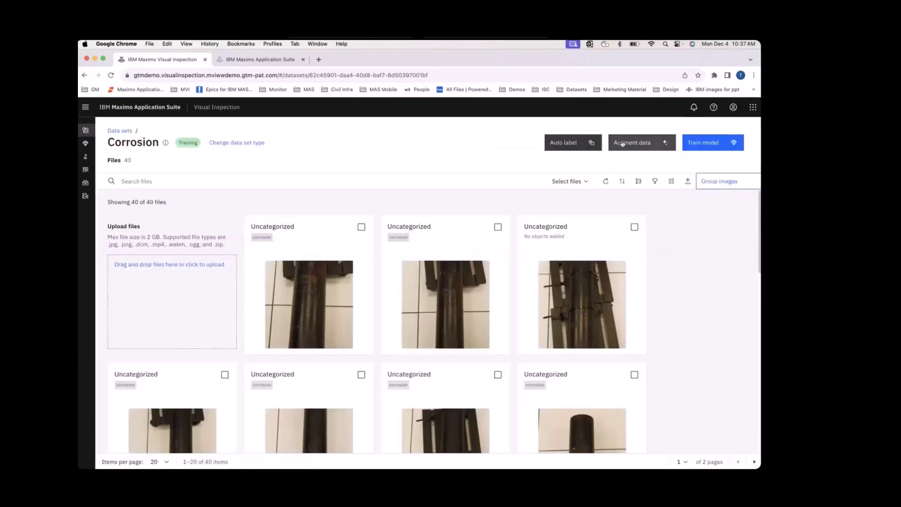
left_click(624, 143)
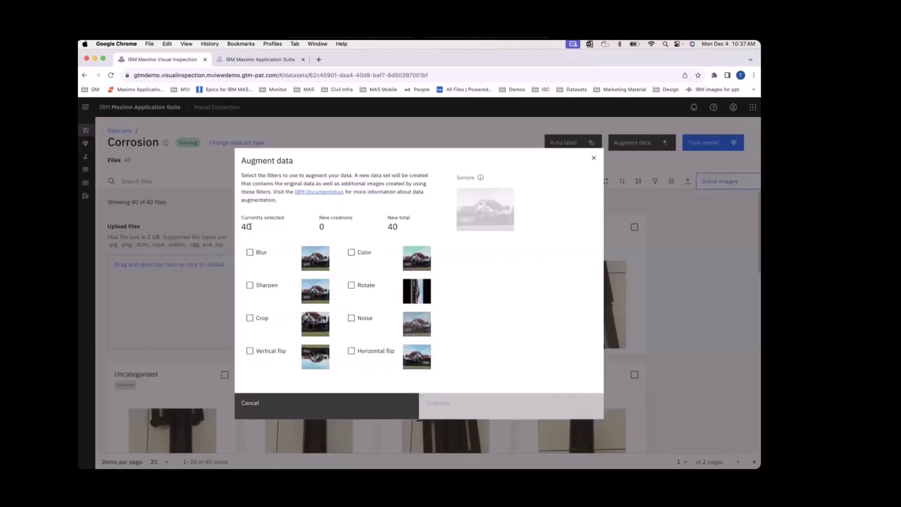
left_click(351, 286)
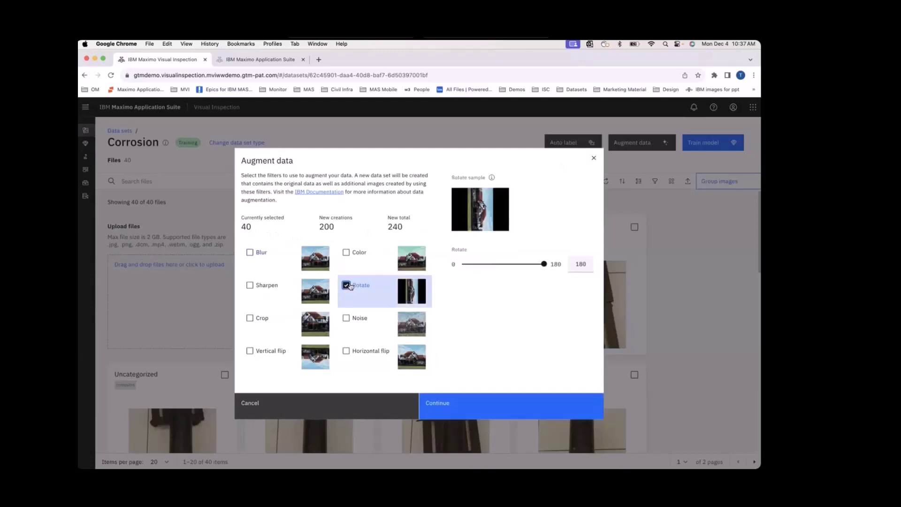
left_click(346, 353)
left_click(249, 353)
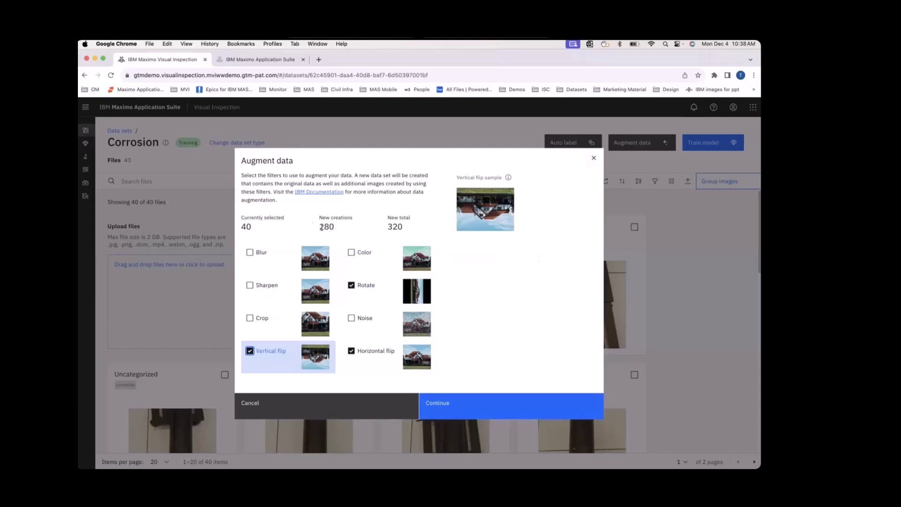
left_click_drag(321, 227, 336, 227)
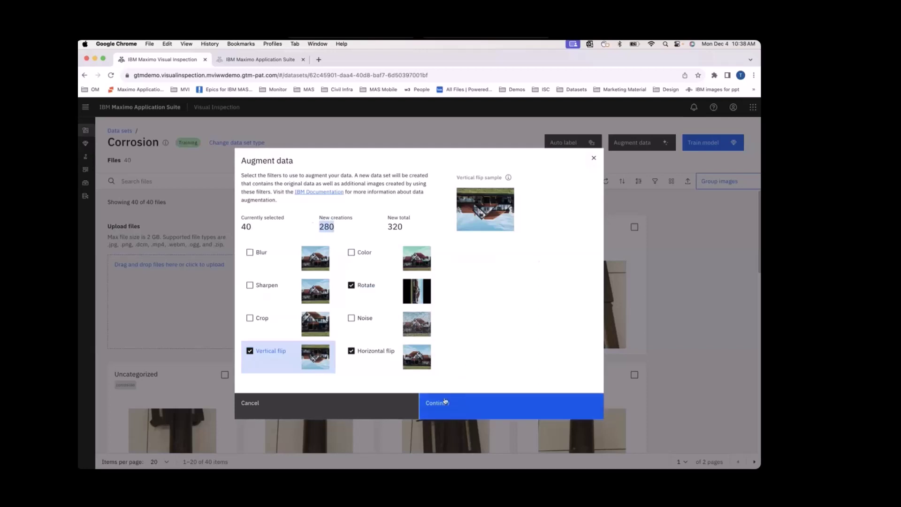
left_click(406, 410)
left_click(119, 130)
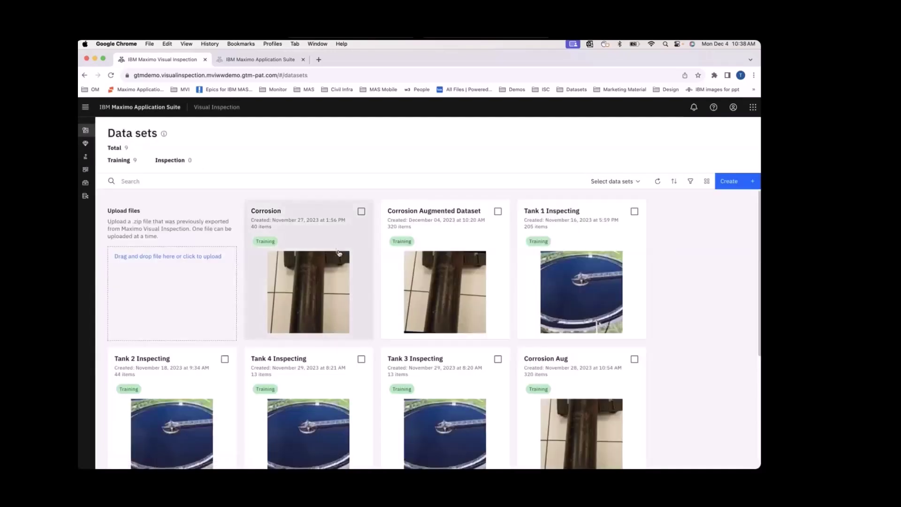
Open the Corrosion Augmented Dataset and preview three of its rotated and flipped corrosion images
left_click(425, 269)
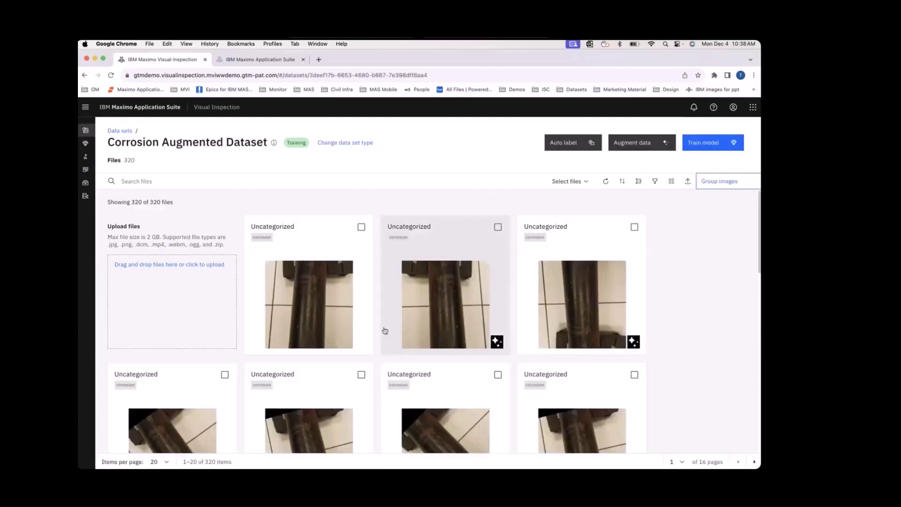
left_click(311, 306)
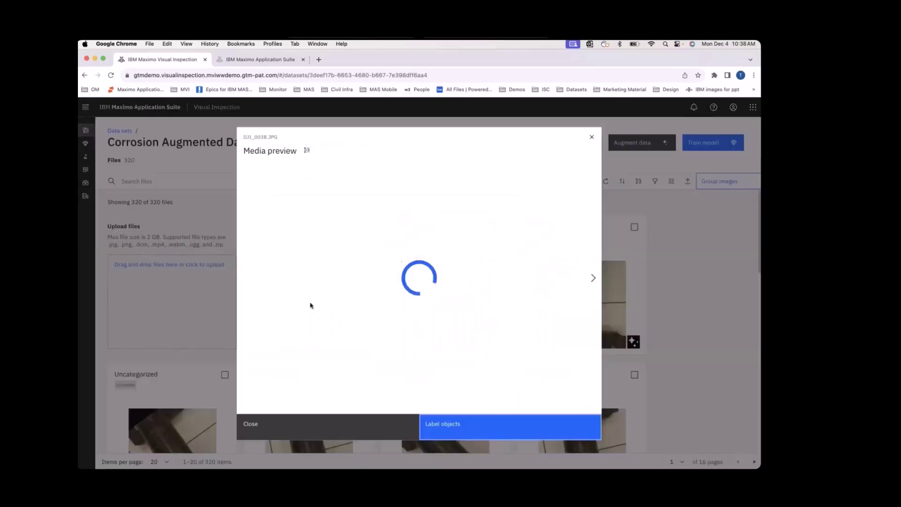
left_click(592, 278)
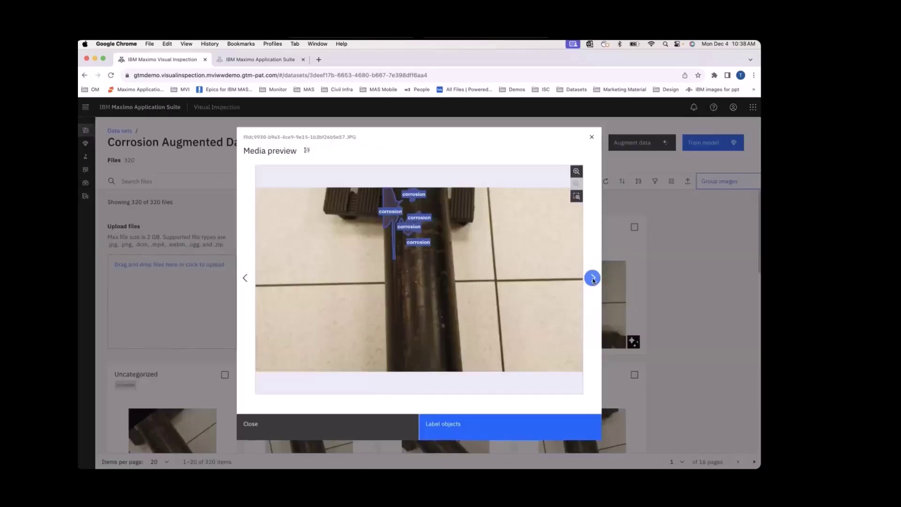
left_click(592, 279)
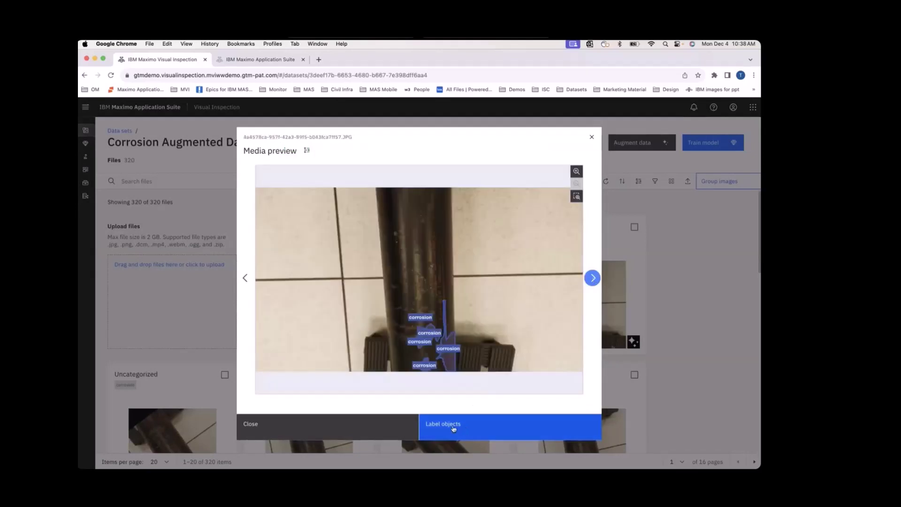
left_click(382, 428)
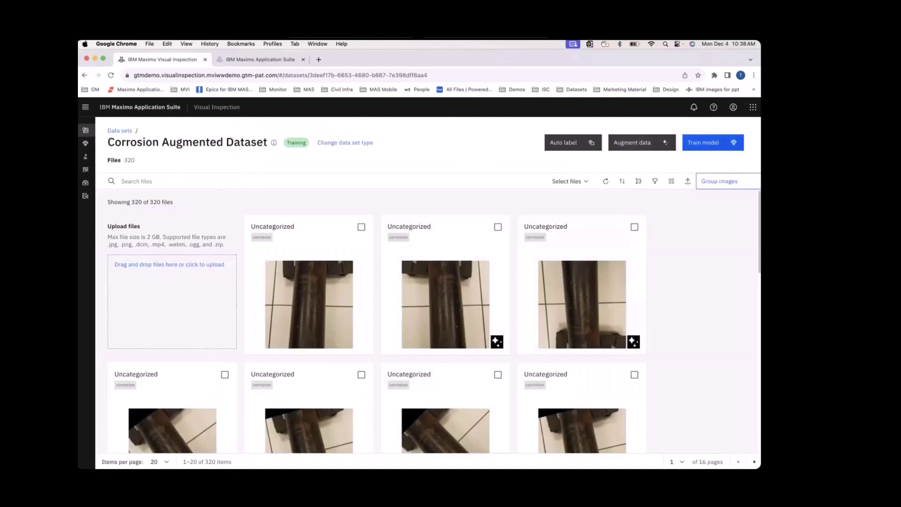
Train an object detection model with Detectron2 on the Corrosion Augmented Dataset
left_click(722, 147)
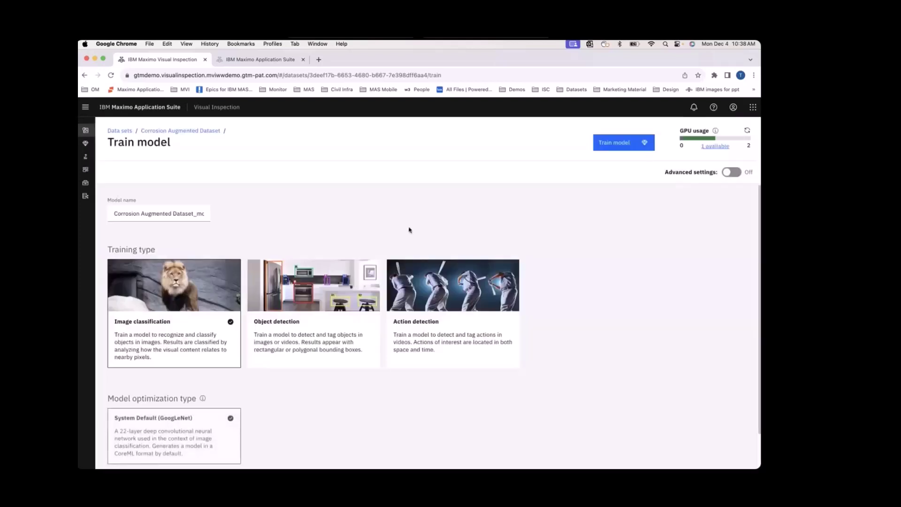
scroll(594, 256, "down", 2)
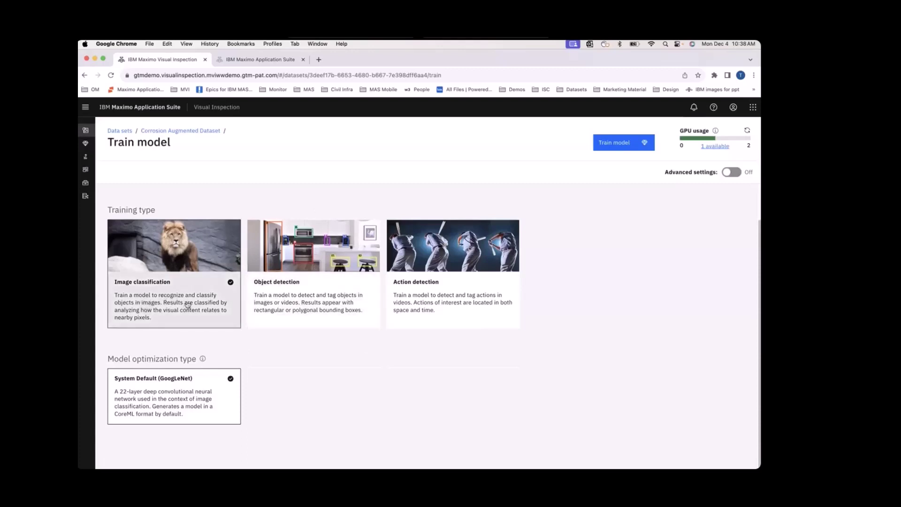
left_click(277, 302)
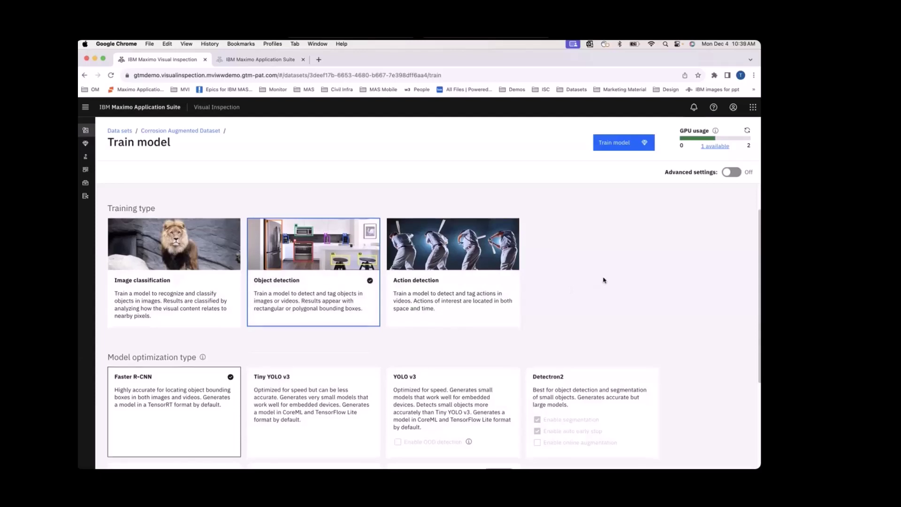
scroll(602, 275, "down", 3)
scroll(617, 259, "down", 2)
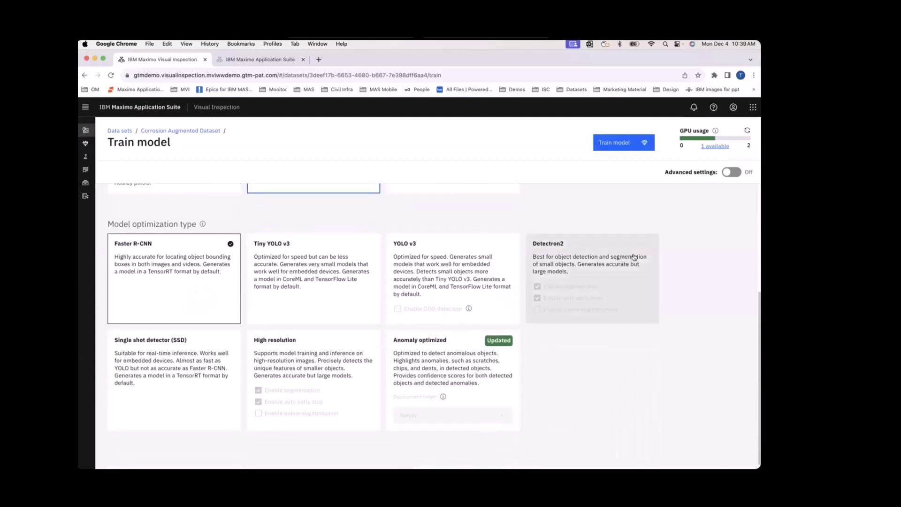
left_click(599, 275)
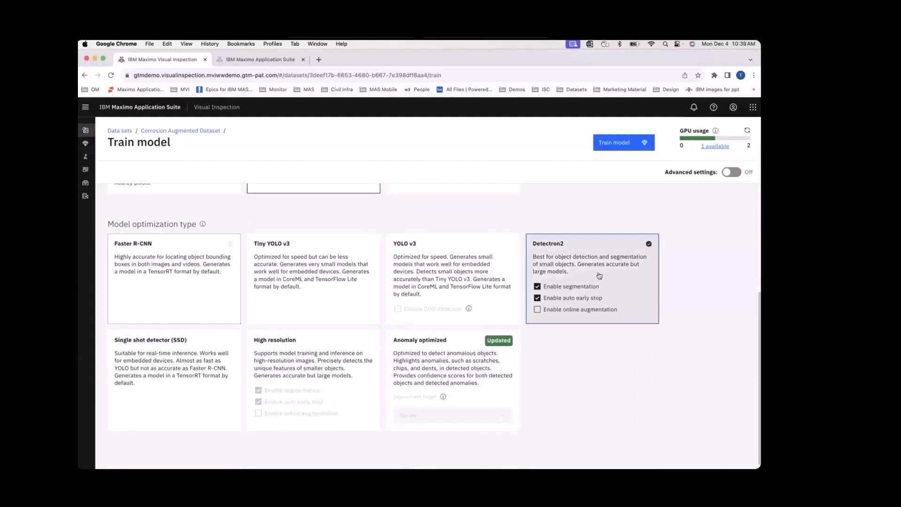
left_click(608, 143)
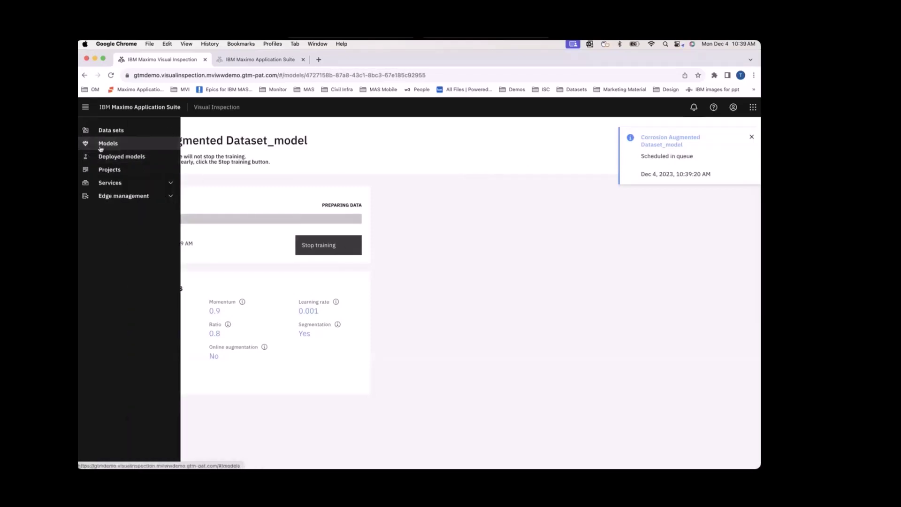
Check the new training model, then open Corrosion AUG_MODEL's results showing 67.45% accuracy and loss chart
left_click(96, 144)
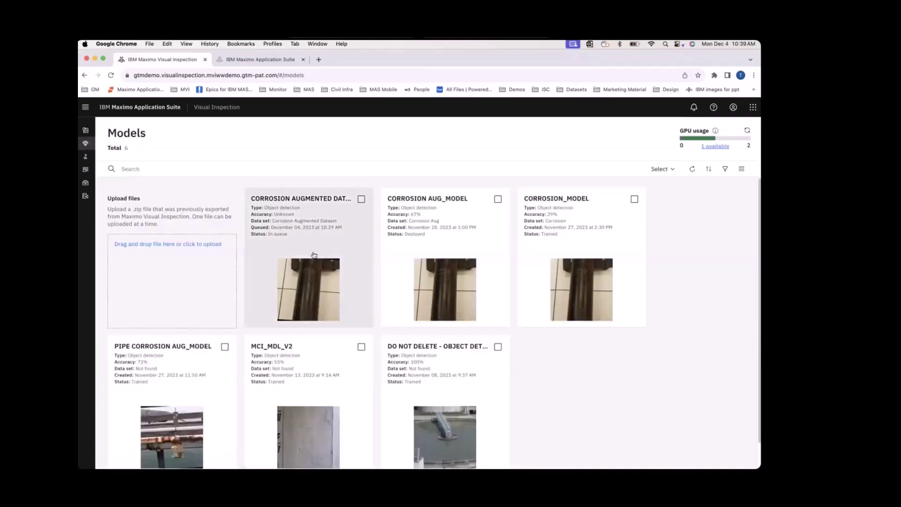
left_click(313, 267)
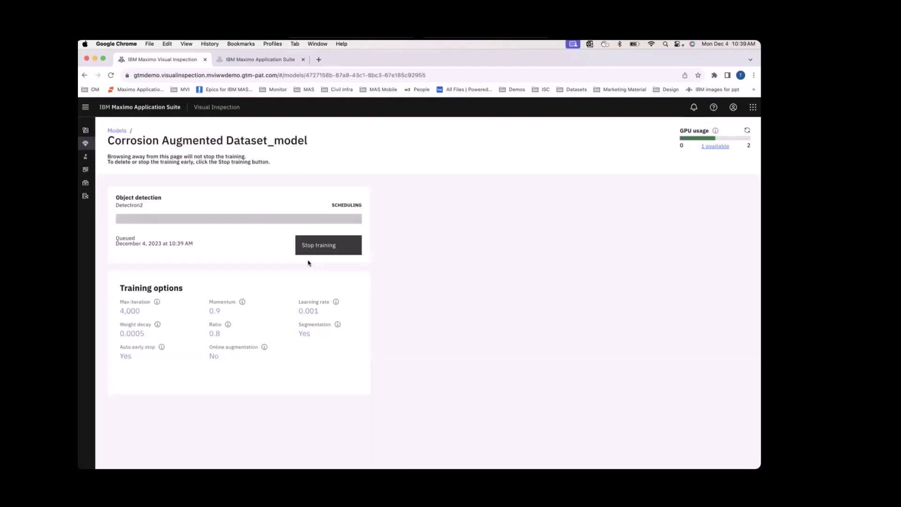
left_click(116, 131)
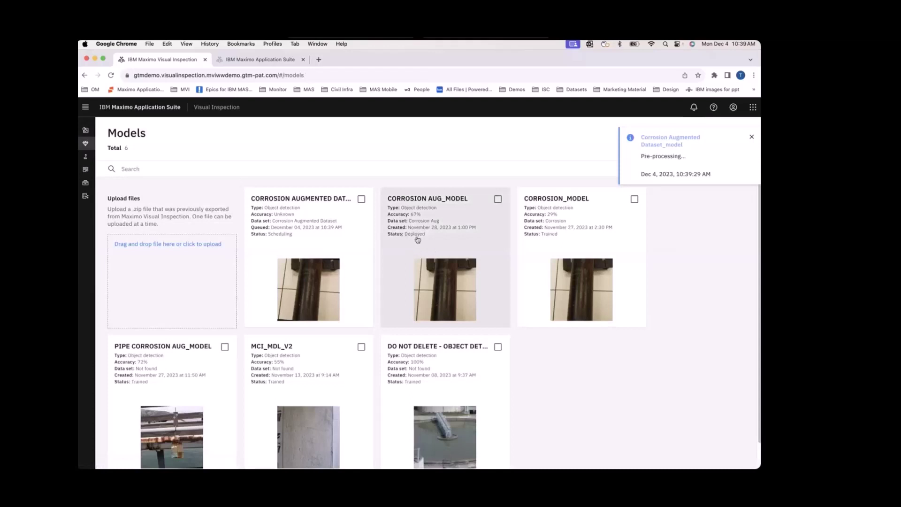
left_click(438, 276)
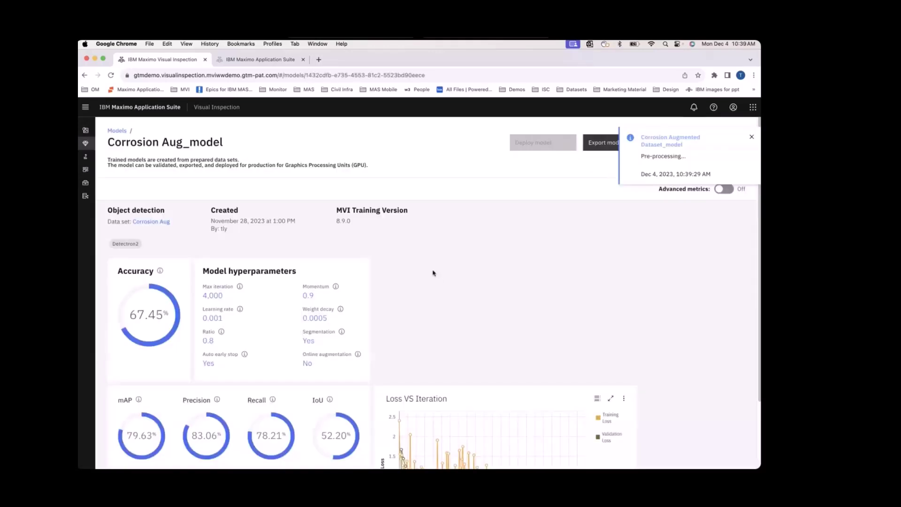
scroll(433, 273, "down", 3)
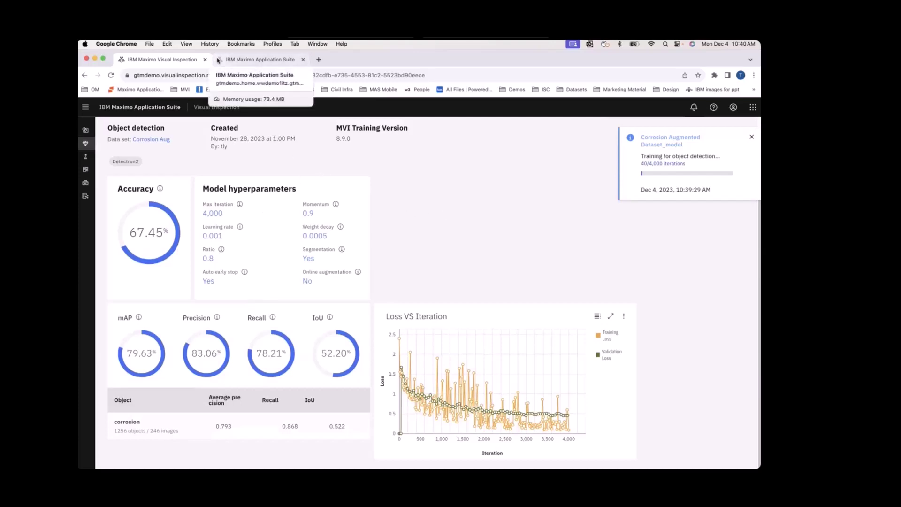
Open Maximo Manage and reach the Inspections application by searching 'inspec'
left_click(218, 60)
left_click(191, 243)
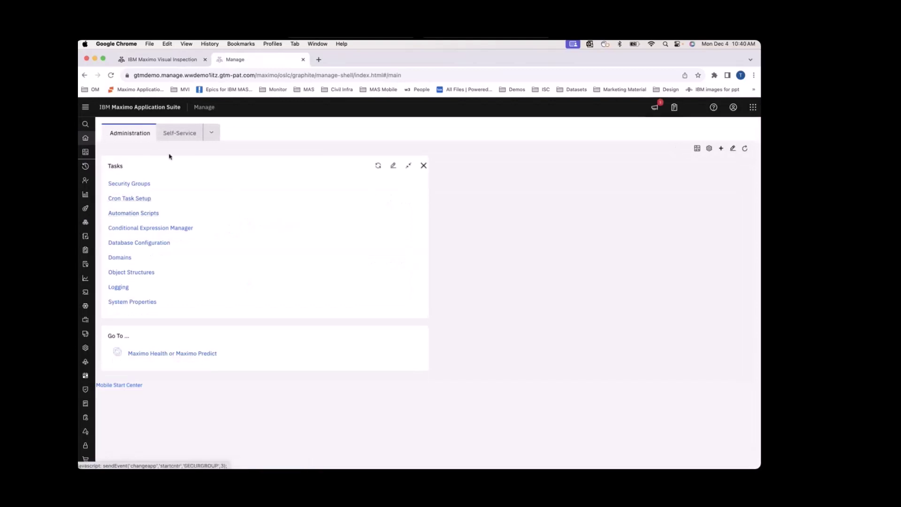
mouse_move(93, 125)
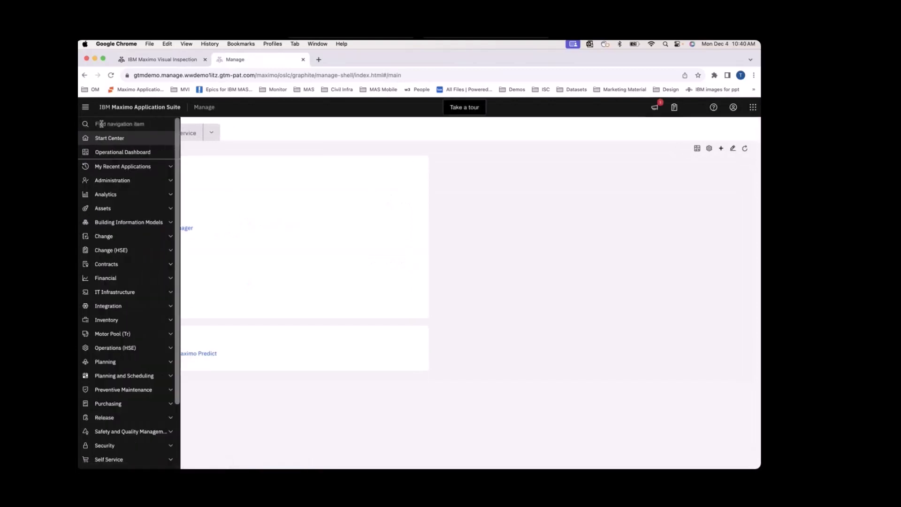
left_click(101, 124)
type("inspec")
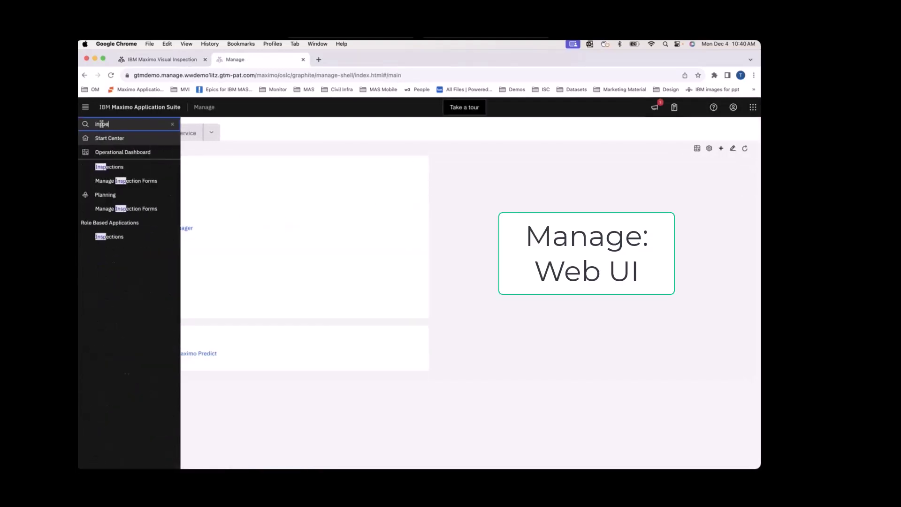
left_click(115, 238)
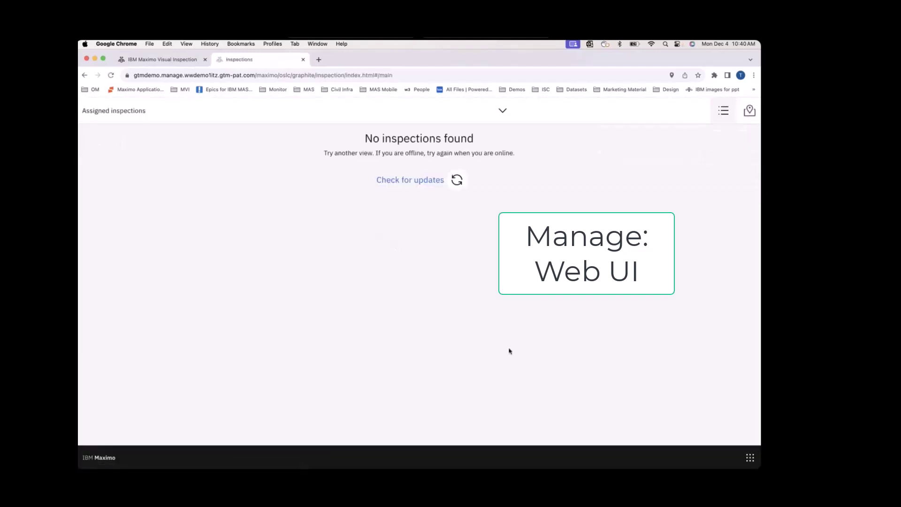
Filter inspections to the three In progress records, then launch Maximo on the mirrored phone
left_click(188, 113)
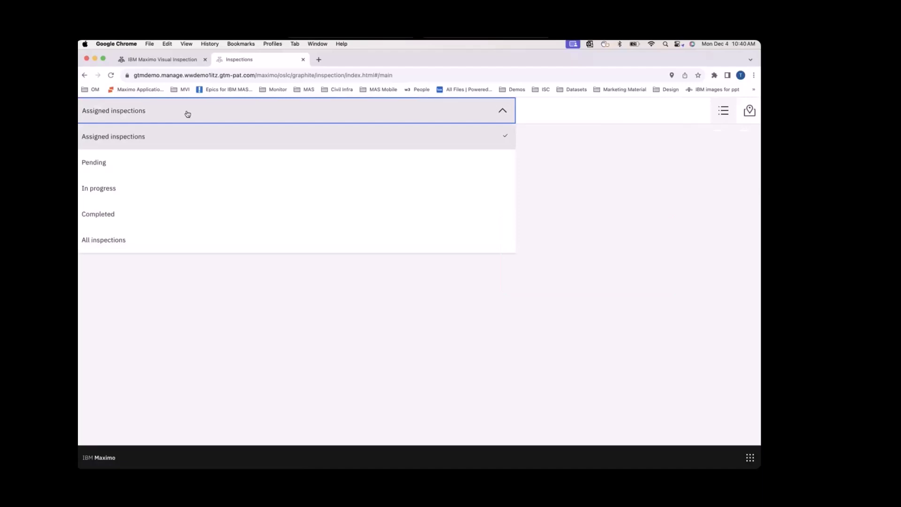
left_click(142, 188)
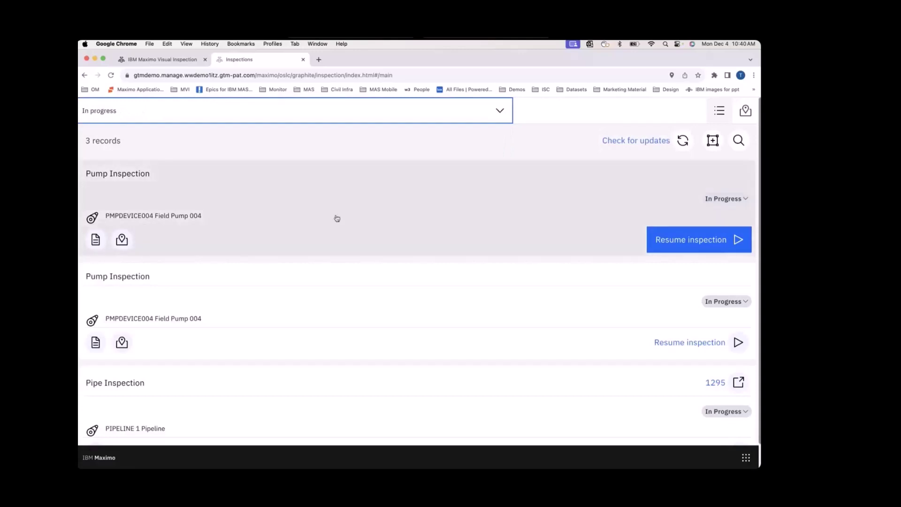
scroll(331, 239, "down", 1)
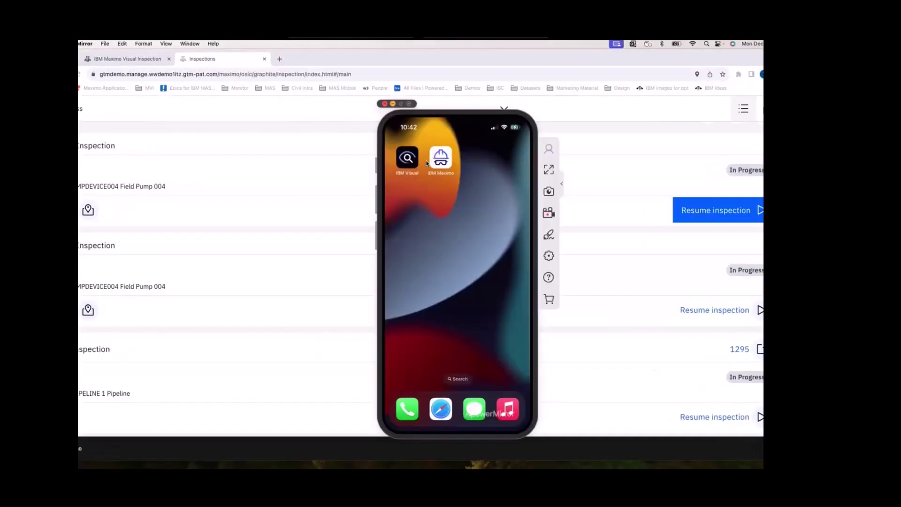
left_click(437, 161)
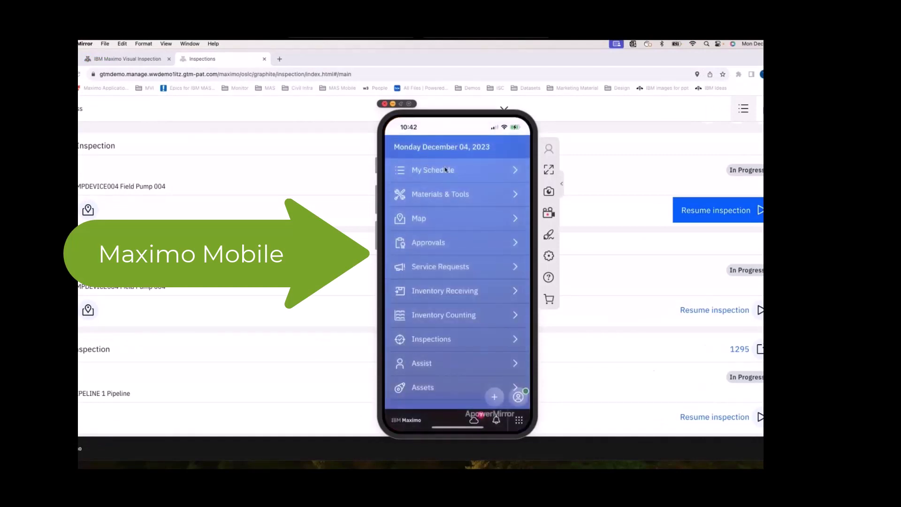
Open the assigned pipe corrosion inspection from My Schedule in Maximo Mobile
left_click(445, 169)
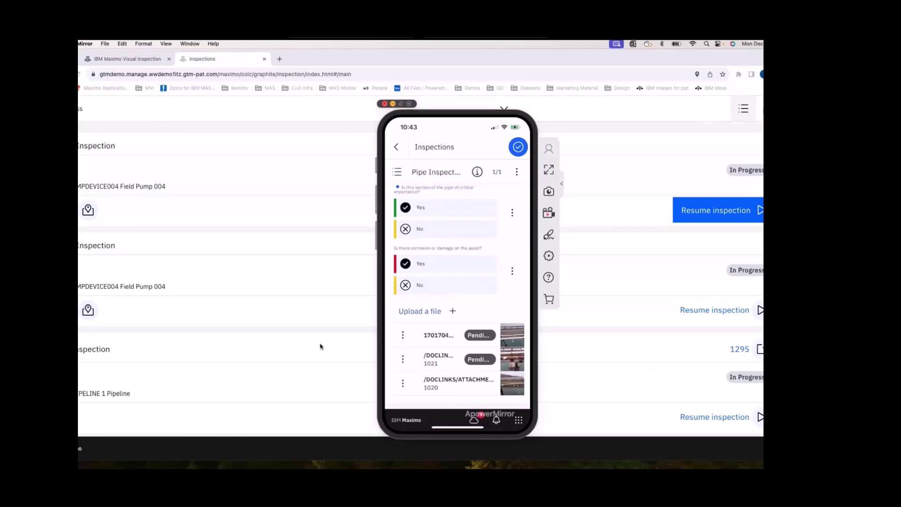
Return to the Pipe Inspection in Chrome and open the attachment's analyzed photo for editing
left_click(320, 347)
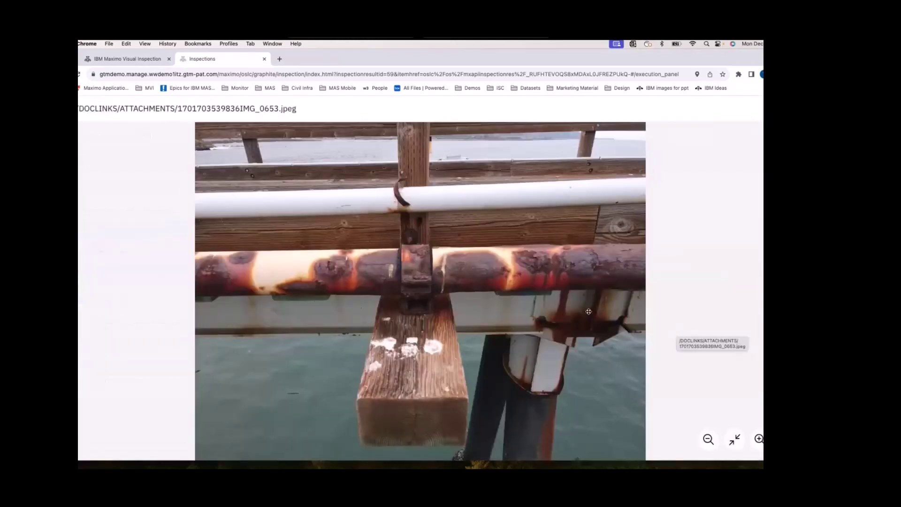
left_click(106, 257)
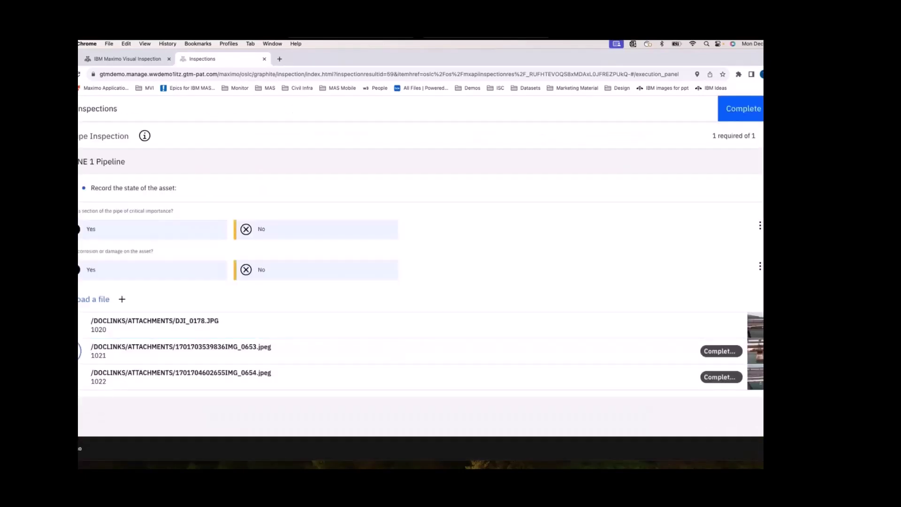
left_click(94, 393)
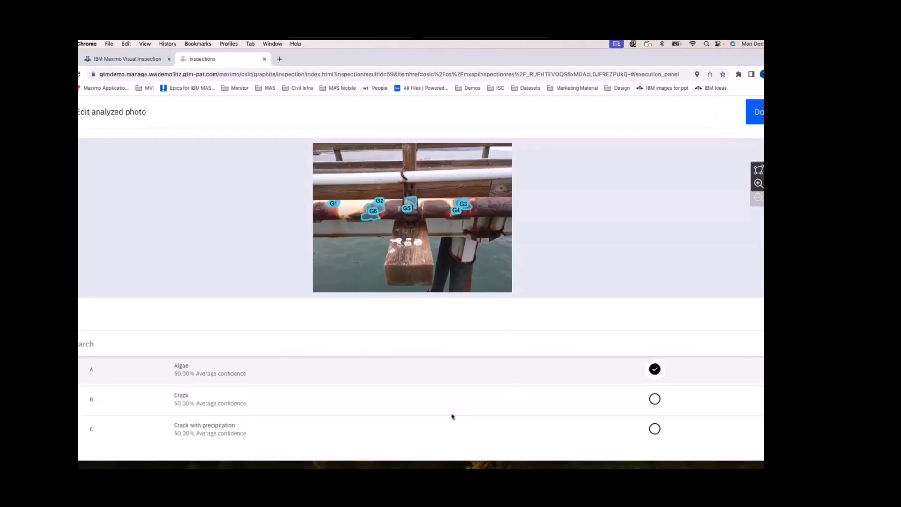
Complete the G1 corrosion region outline on the analyzed pipe photo
scroll(451, 415, "down", 3)
scroll(448, 410, "down", 5)
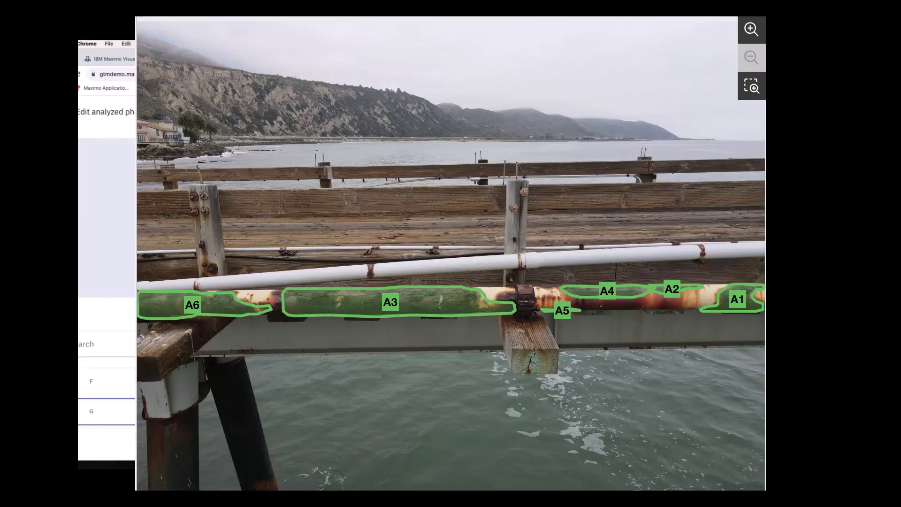
scroll(107, 390, "down", 2)
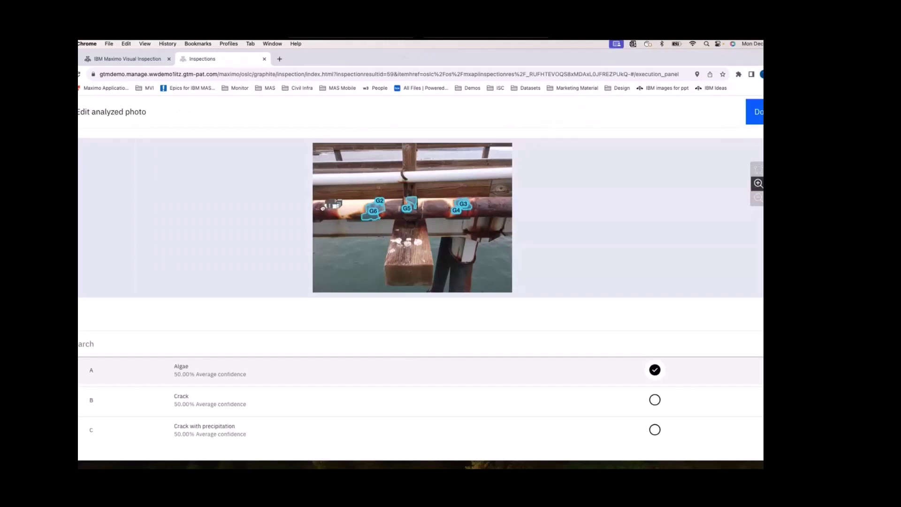
left_click(323, 207)
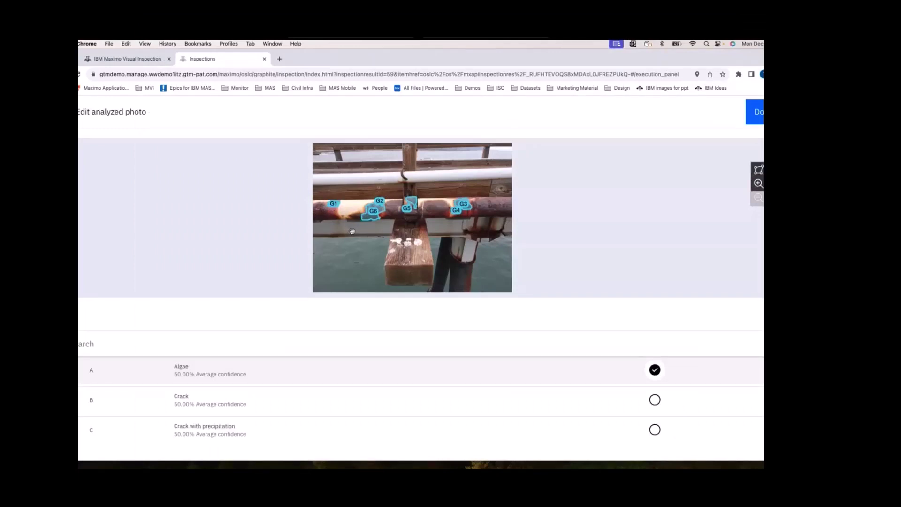